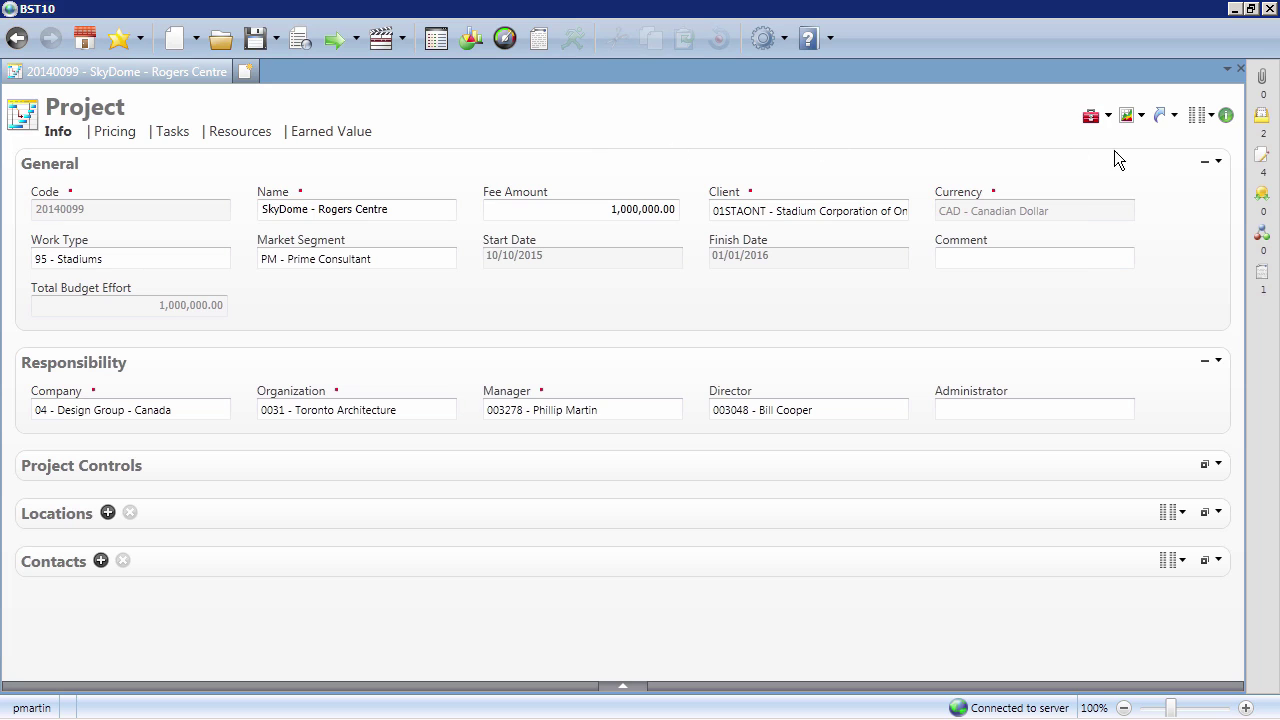
Dismiss the page layout dropdown without changing the Info page layout
{"action": "left_click", "coordinate": [1203, 120]}
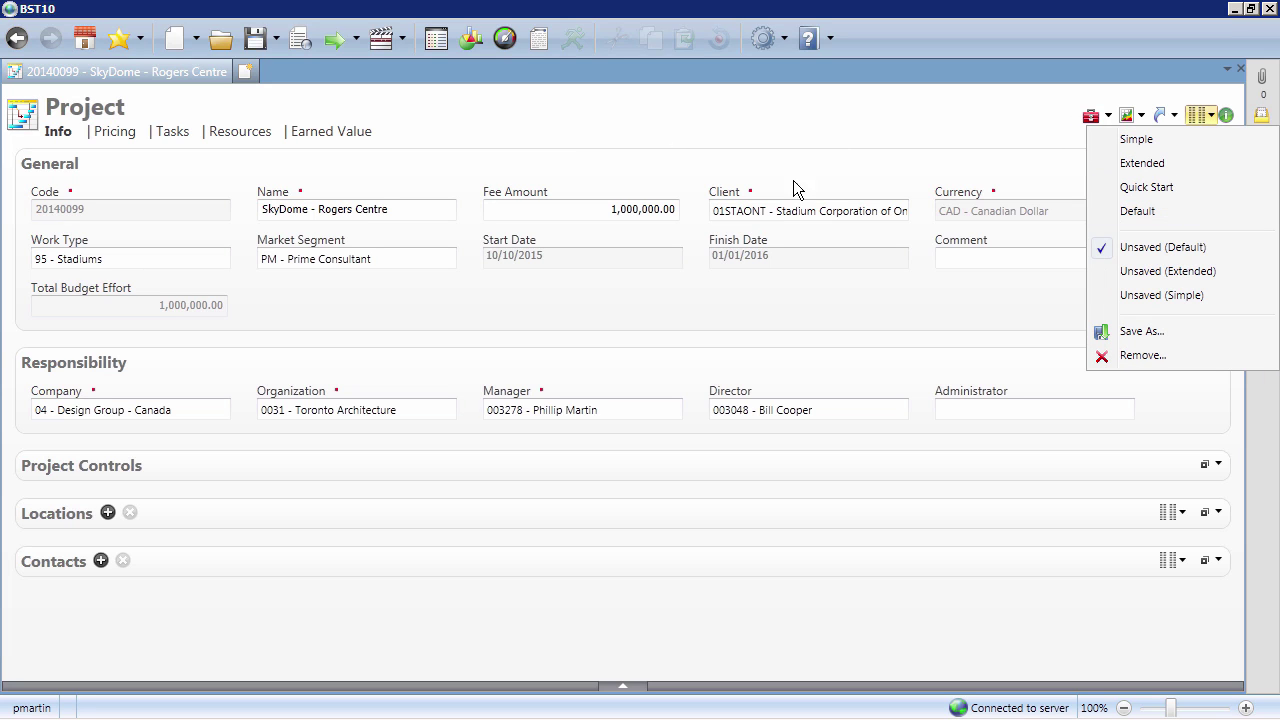
{"action": "left_click", "coordinate": [128, 156]}
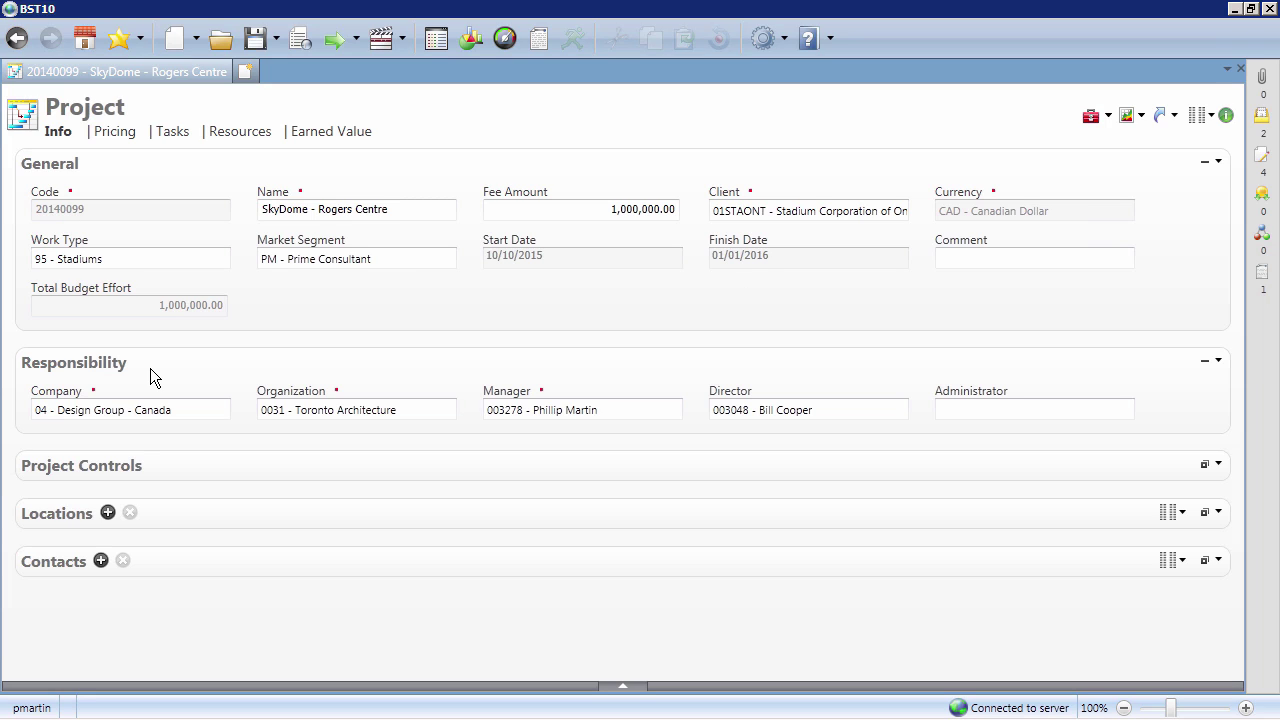
Show the Pricing page with Labor Term 1's Labor Terms and Multipliers sections expanded
{"action": "left_click", "coordinate": [116, 134]}
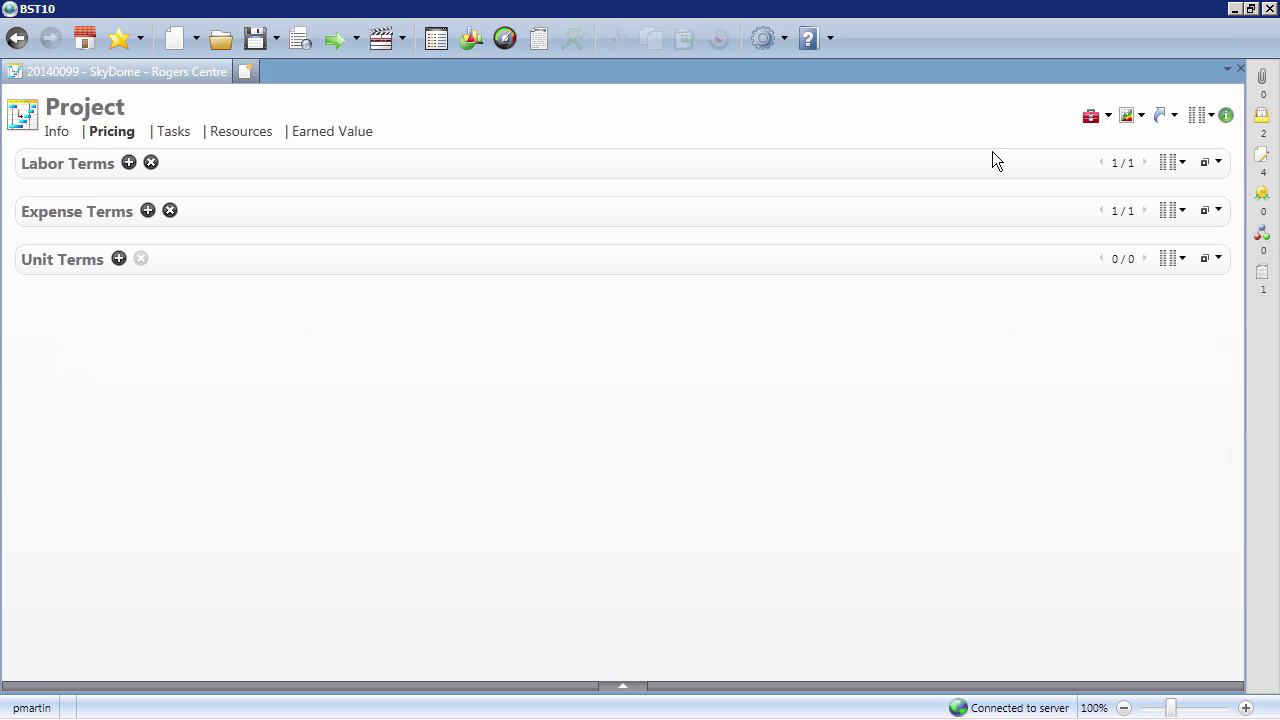
{"action": "left_click", "coordinate": [1205, 162]}
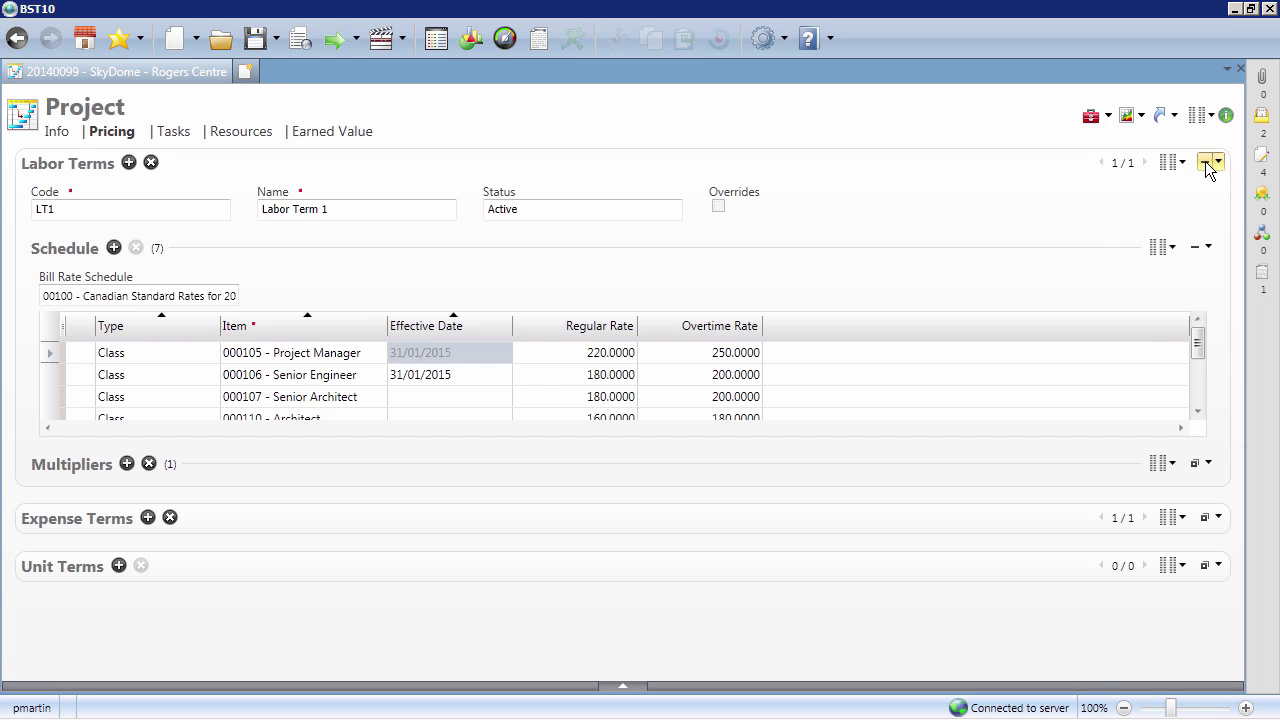
{"action": "left_click", "coordinate": [1194, 463]}
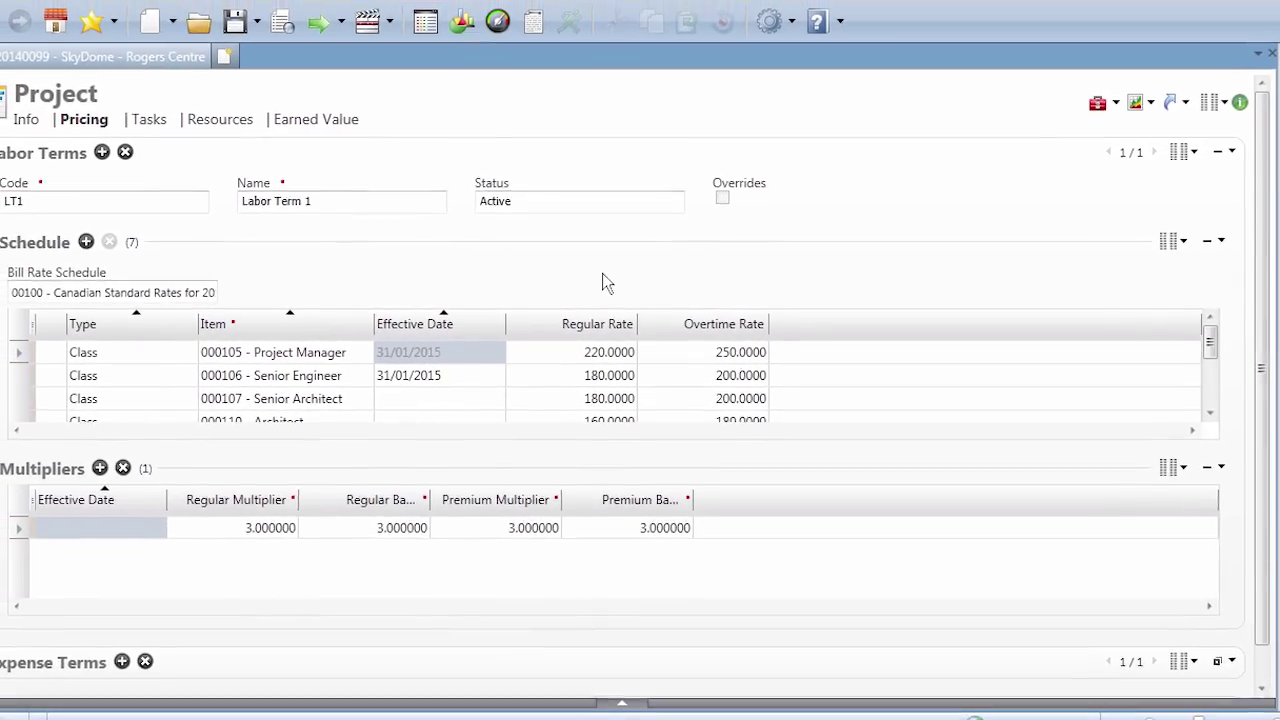
Switch to the Tasks page listing SkyDome - Rogers Centre's phases, dates and Gantt chart
{"action": "left_click", "coordinate": [176, 137]}
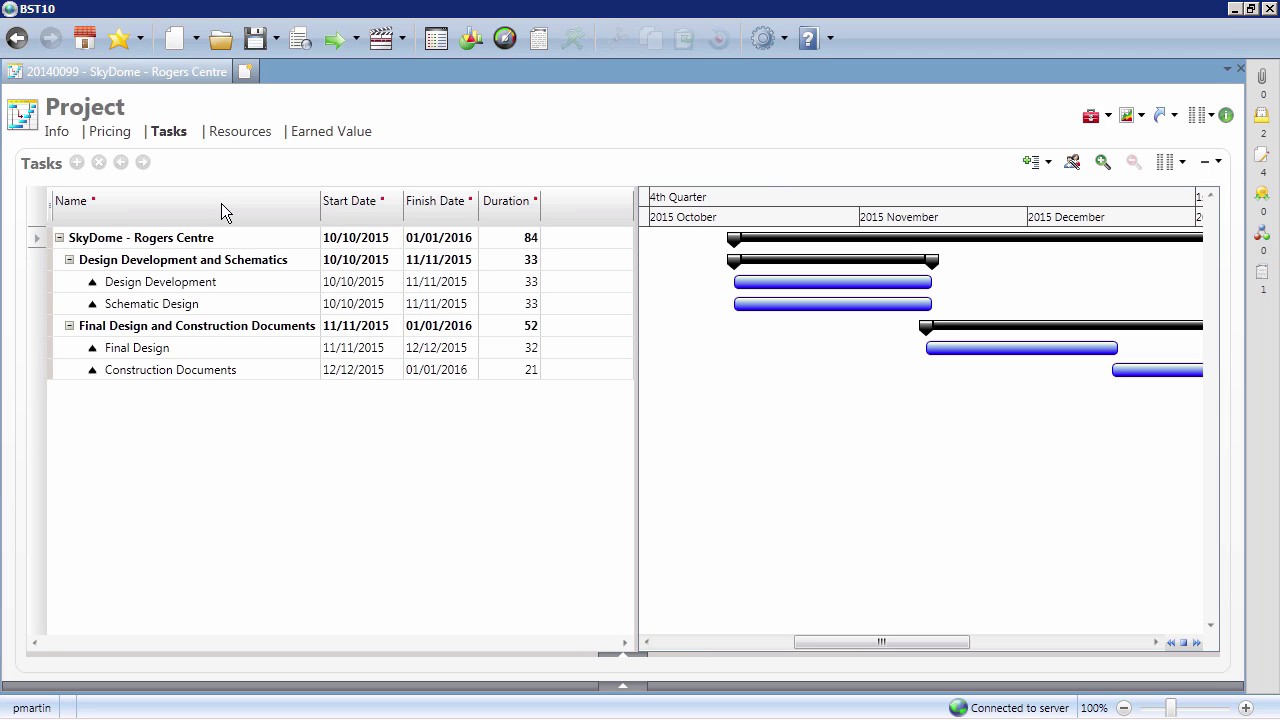
Add a Budget Effort column after Duration, then select the Construction Documents task
{"action": "right_click", "coordinate": [221, 203]}
{"action": "mouse_move", "coordinate": [317, 221]}
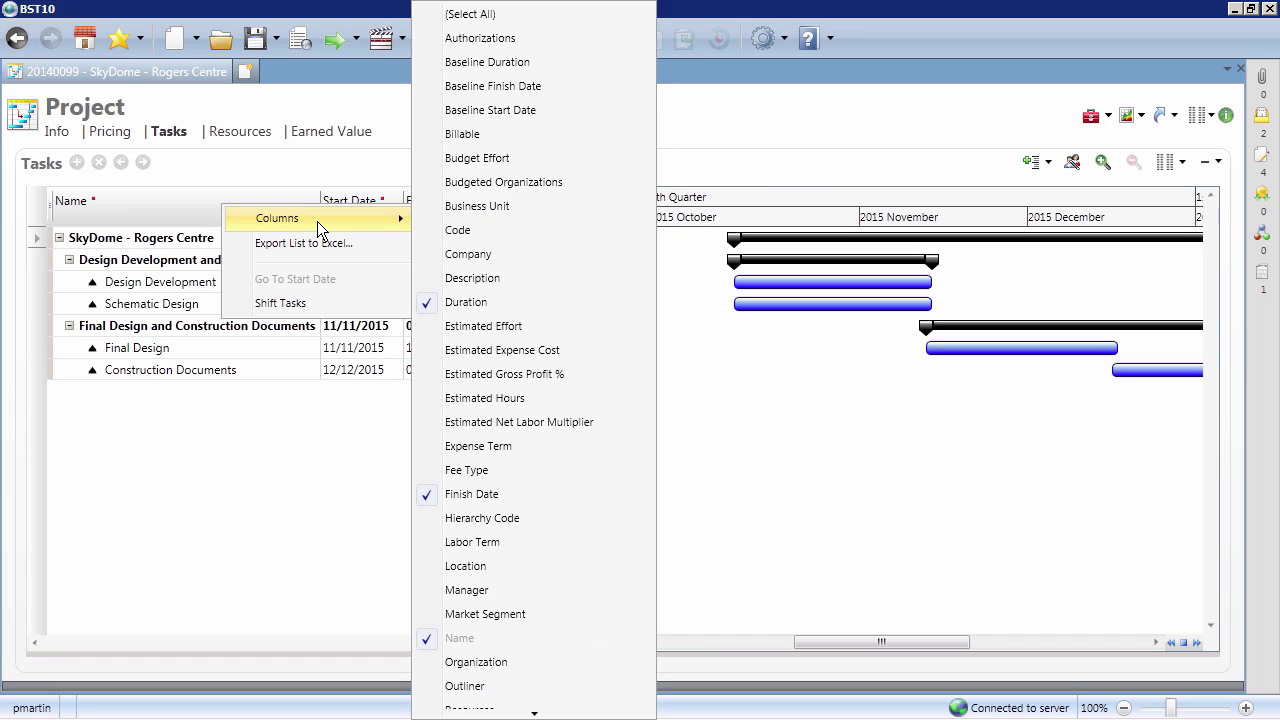
{"action": "left_click", "coordinate": [474, 162]}
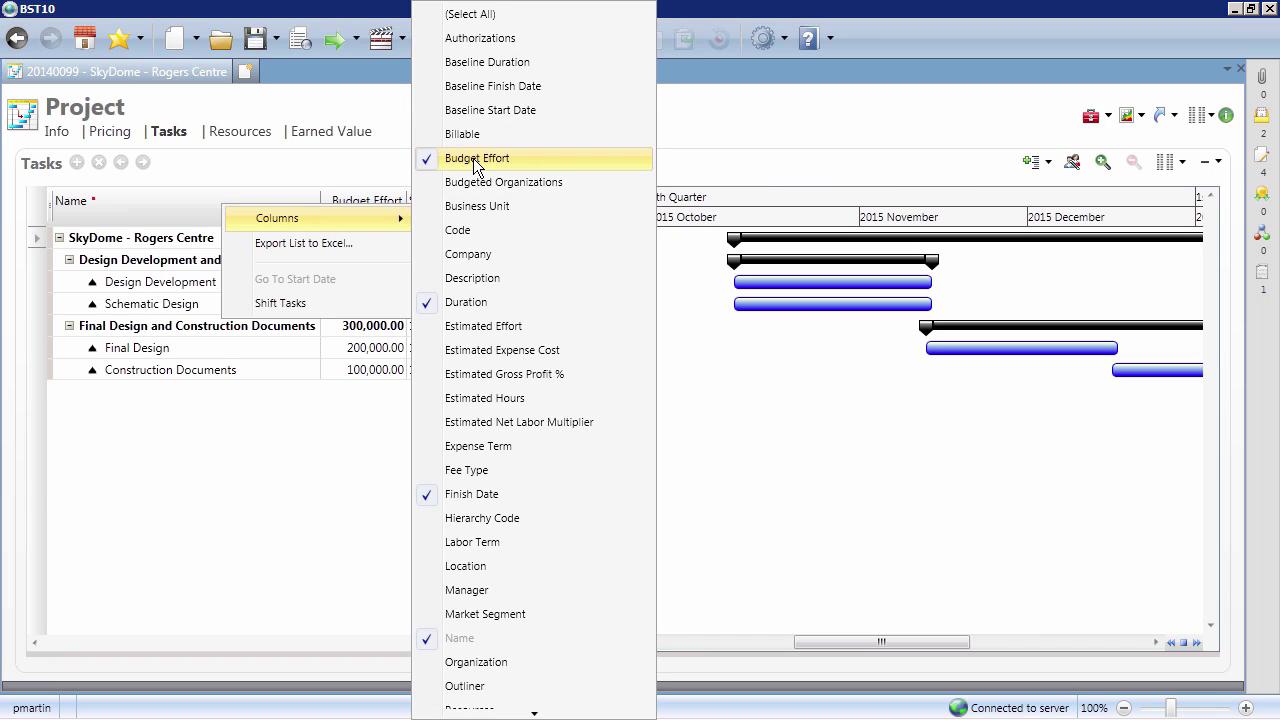
{"action": "left_click", "coordinate": [344, 180]}
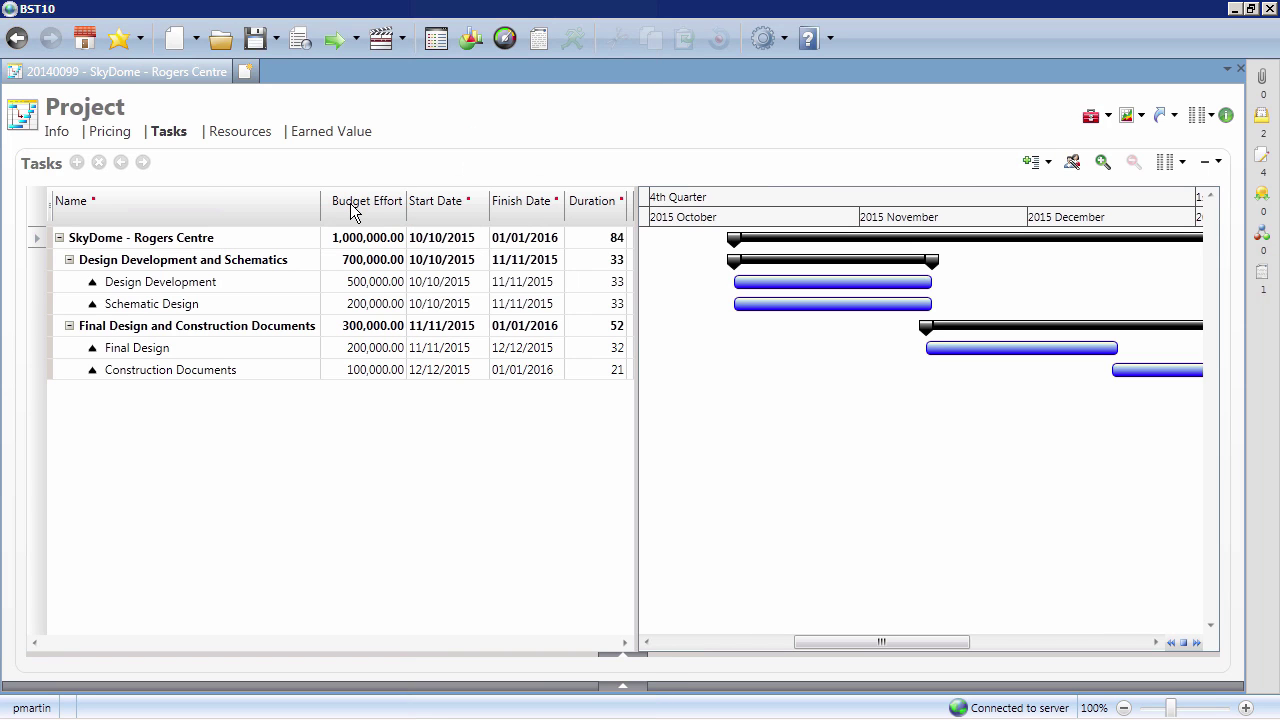
{"action": "mouse_move", "coordinate": [351, 208]}
{"action": "left_mouse_down"}
{"action": "mouse_move", "coordinate": [578, 210]}
{"action": "mouse_move", "coordinate": [616, 224]}
{"action": "left_mouse_up"}
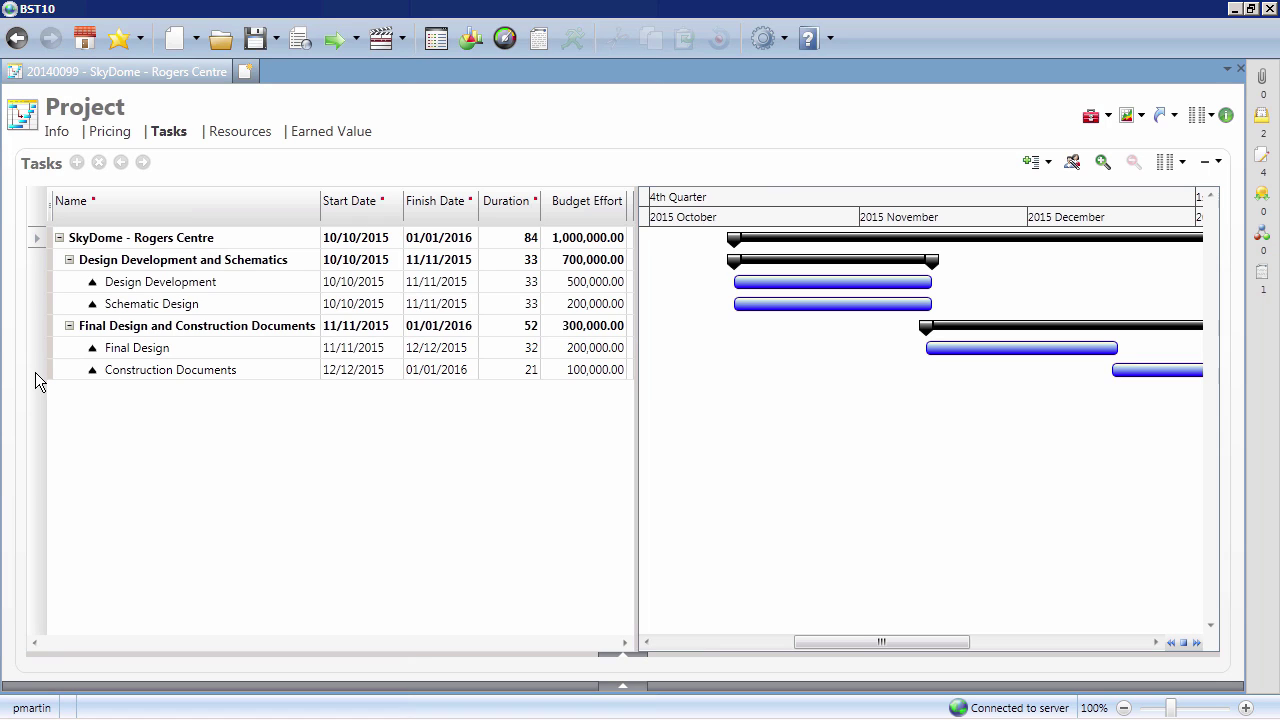
{"action": "left_click", "coordinate": [35, 372]}
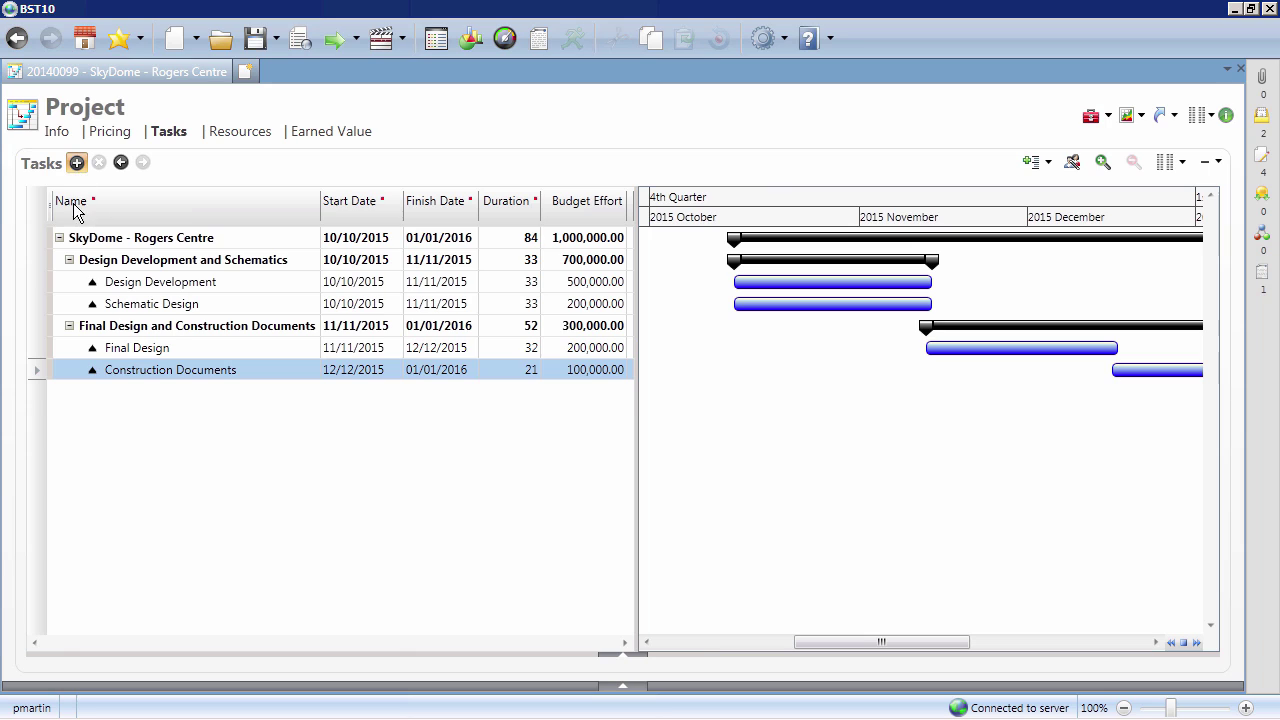
Add a task named 'New Task' after Construction Documents
{"action": "left_click", "coordinate": [77, 162]}
{"action": "type", "text": "N"}
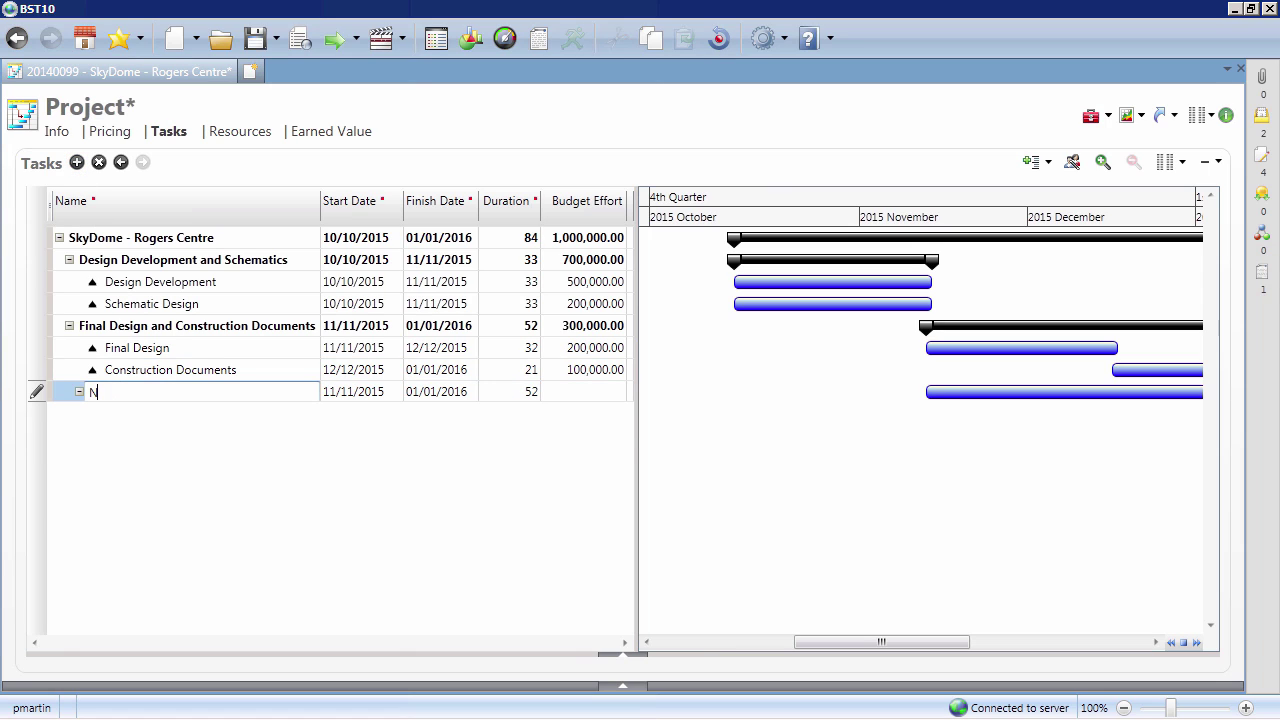
{"action": "type", "text": "ew Task"}
{"action": "key", "text": "Tab"}
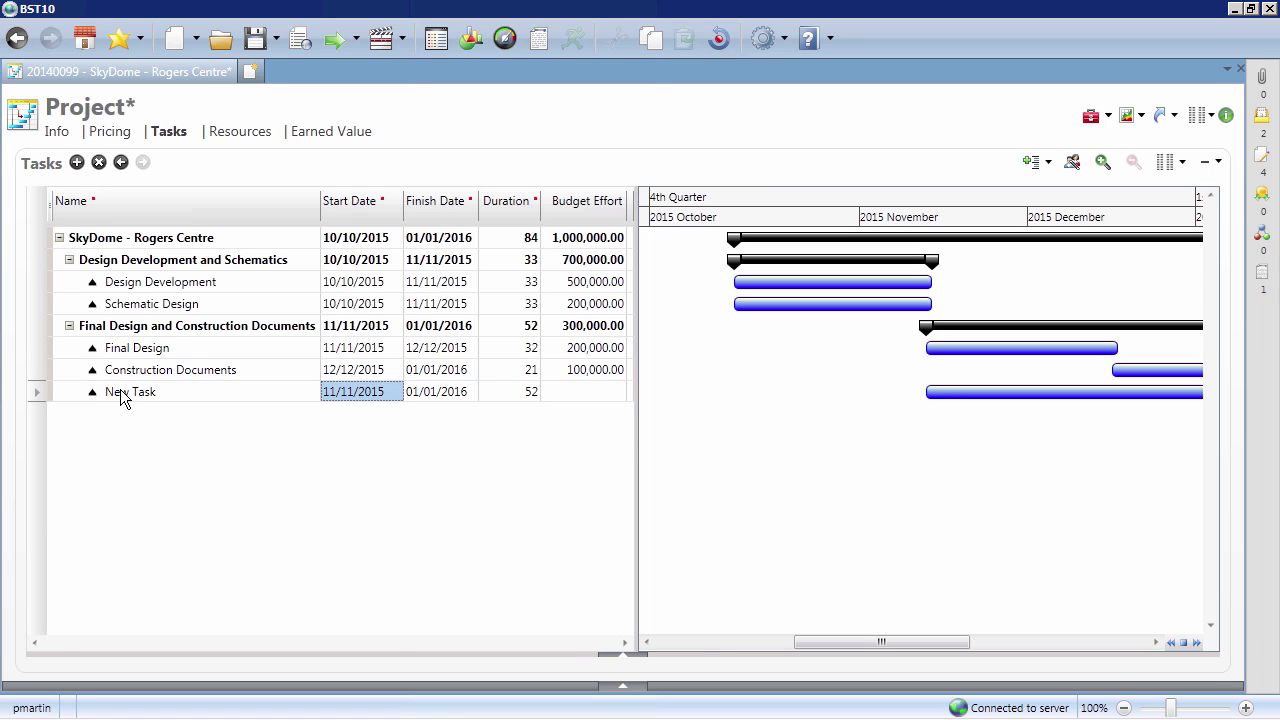
Add 'New Sub Task' indented under New Task with a 10-day duration
{"action": "left_click", "coordinate": [77, 163]}
{"action": "type", "text": "N"}
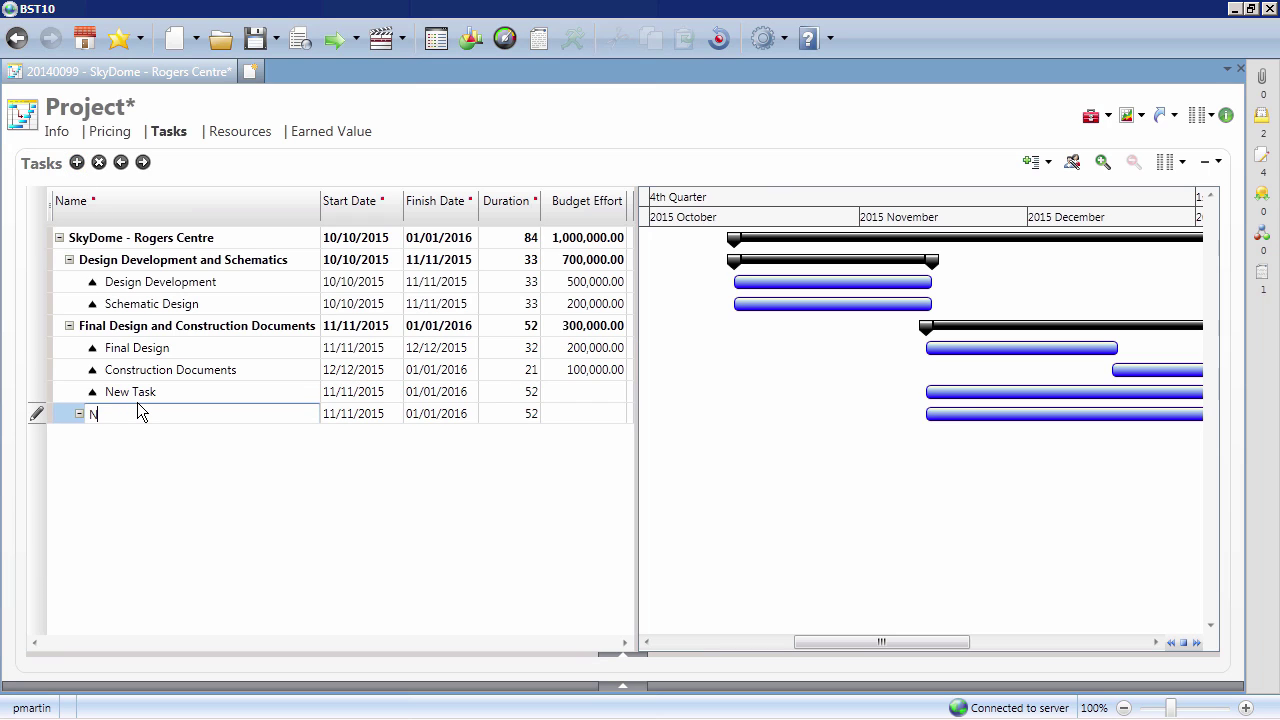
{"action": "type", "text": "ew Sub Task"}
{"action": "key", "text": "Tab"}
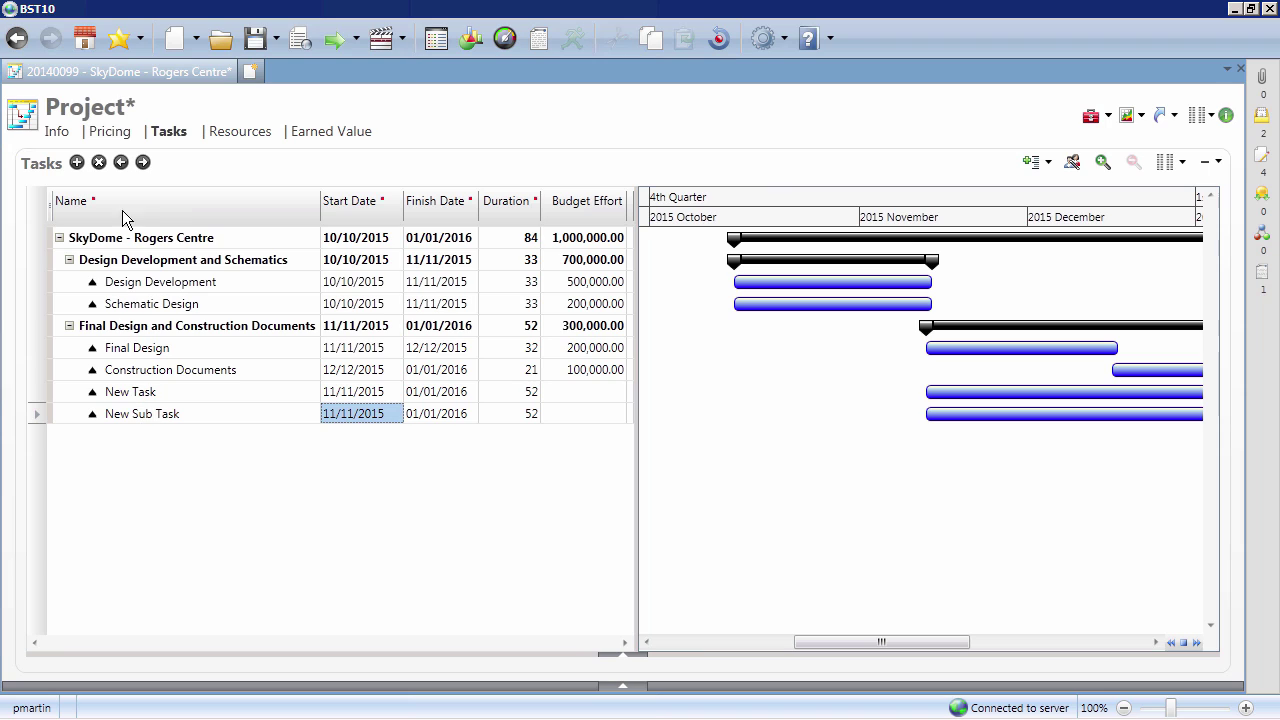
{"action": "left_click", "coordinate": [143, 162]}
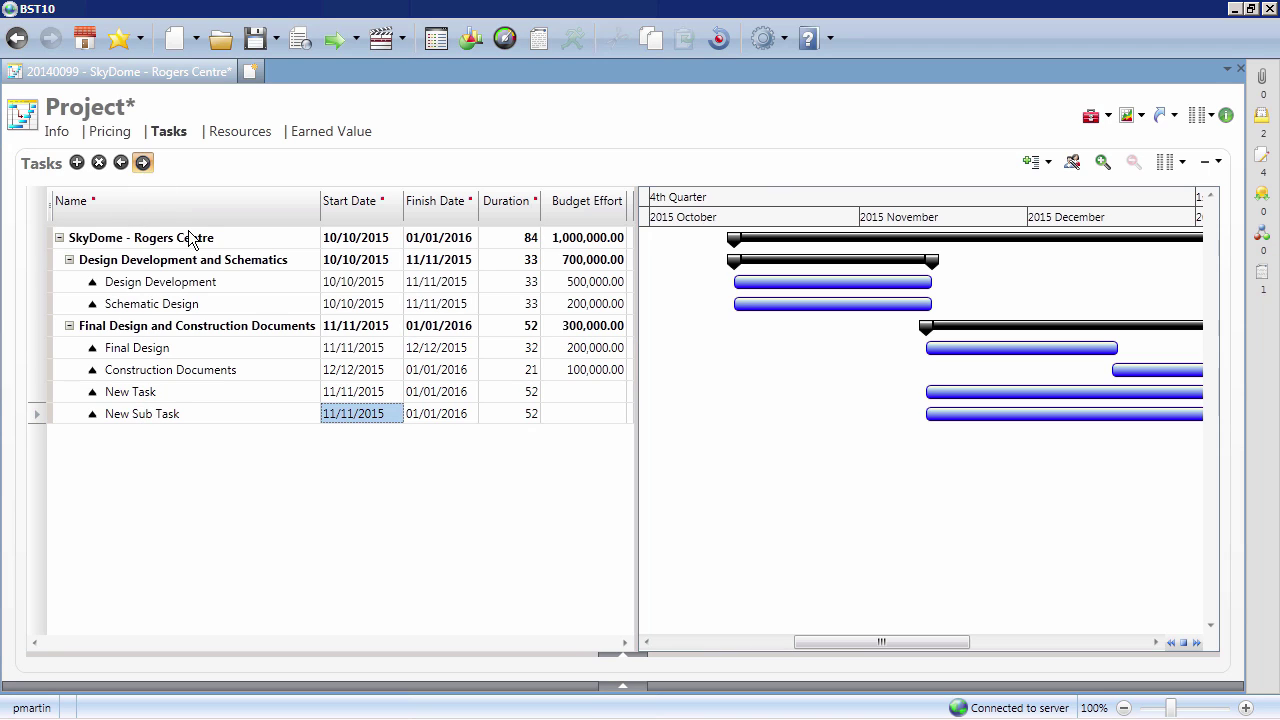
{"action": "left_click", "coordinate": [494, 414]}
{"action": "type", "text": "10"}
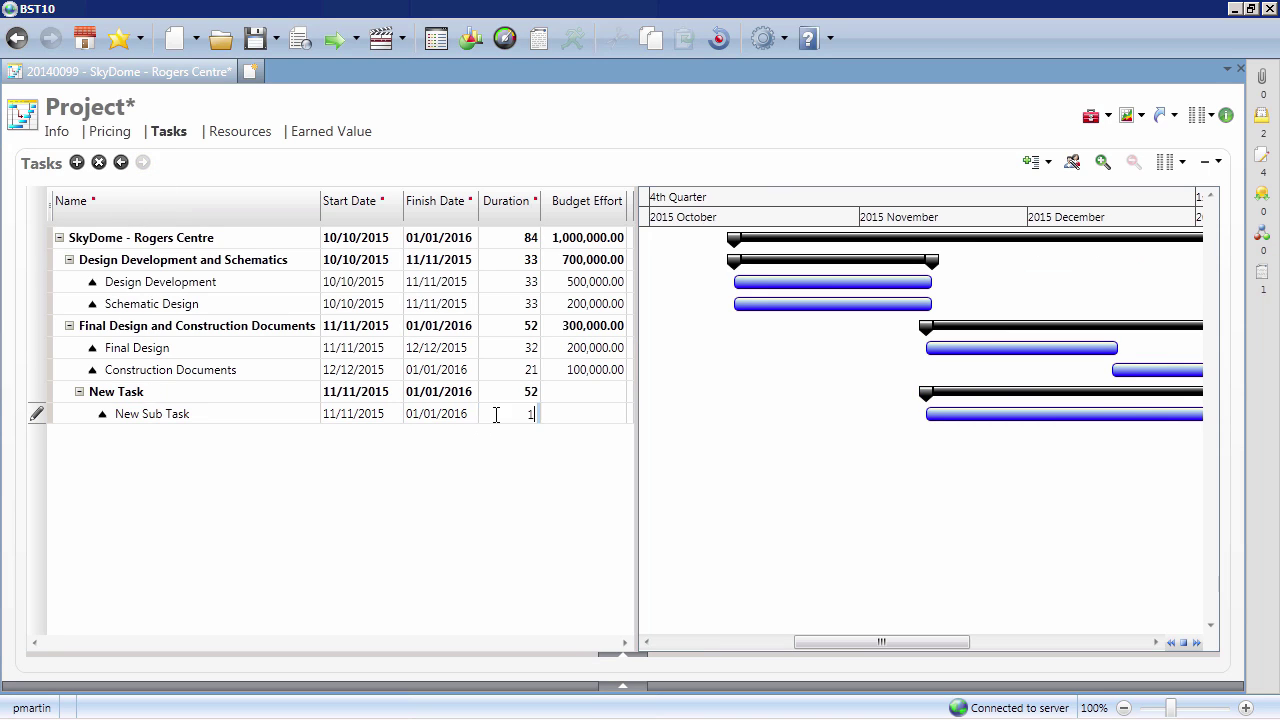
{"action": "key", "text": "Tab"}
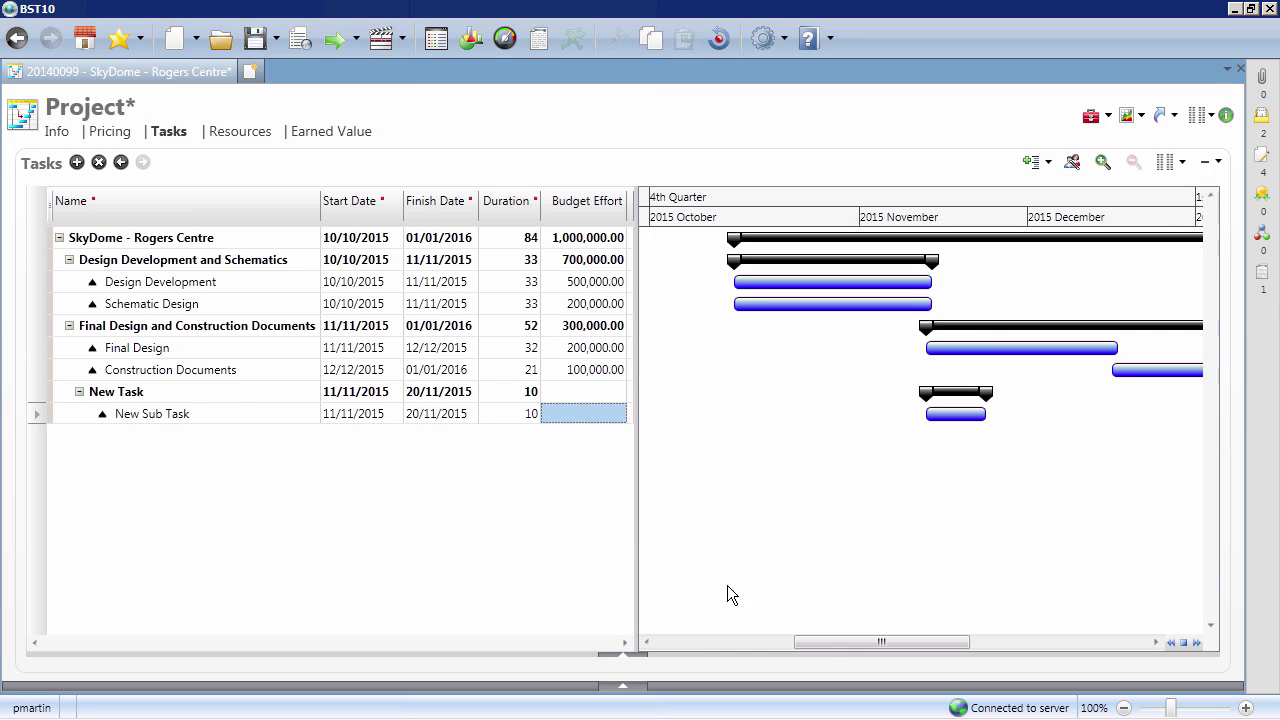
Drag the New Sub Task bar in the Gantt chart to start 24/12/2015
{"action": "left_click_drag", "start_coordinate": [826, 640], "coordinate": [871, 637]}
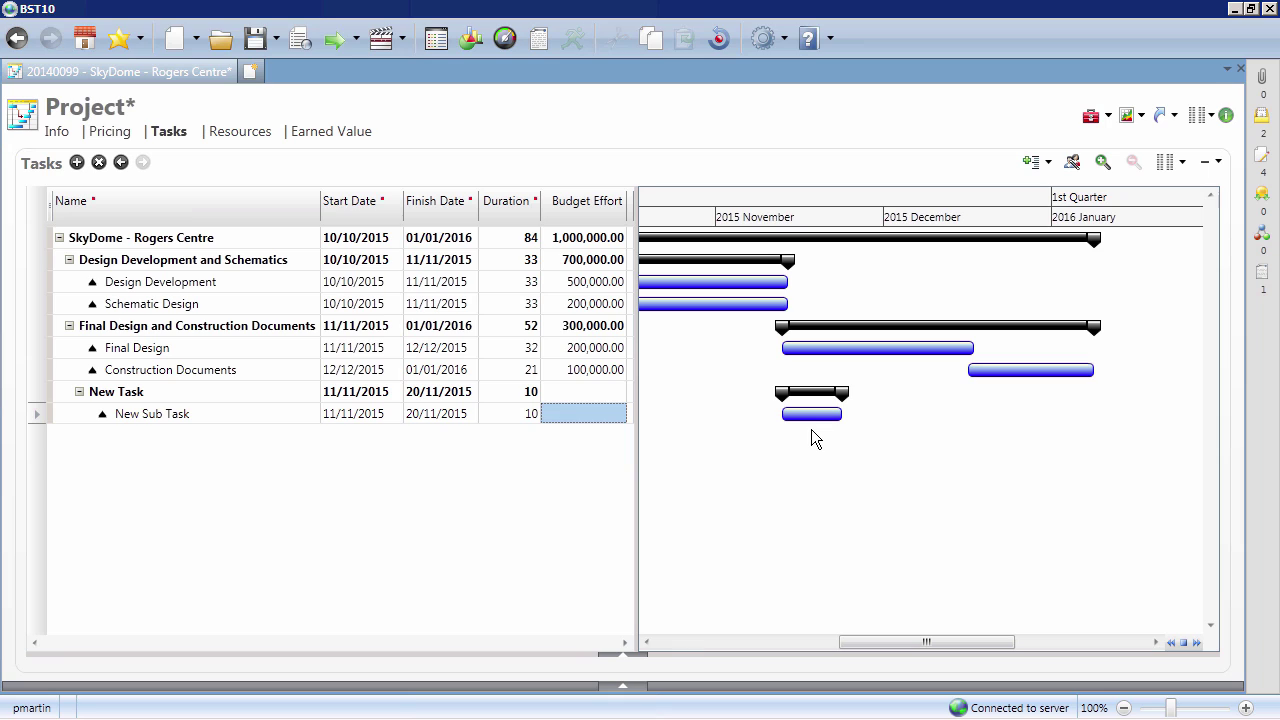
{"action": "mouse_move", "coordinate": [812, 421]}
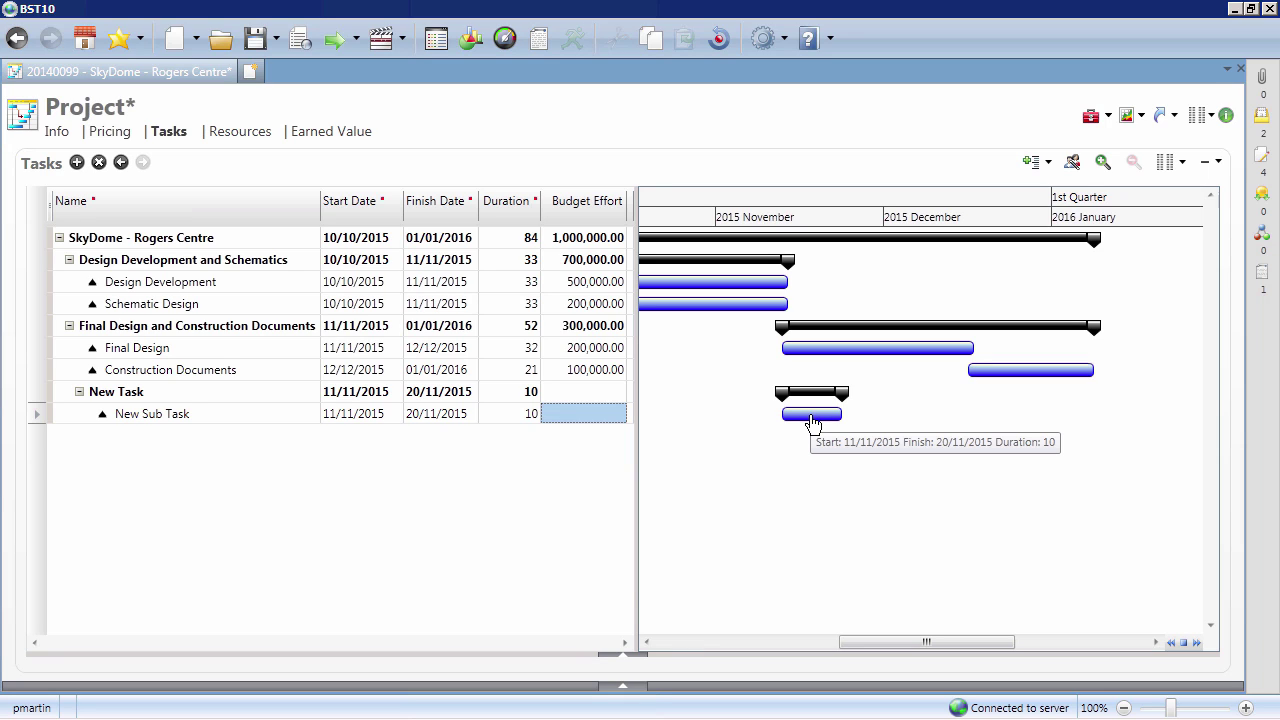
{"action": "mouse_move", "coordinate": [811, 420]}
{"action": "left_mouse_down"}
{"action": "mouse_move", "coordinate": [1108, 443]}
{"action": "mouse_move", "coordinate": [1072, 450]}
{"action": "left_mouse_up"}
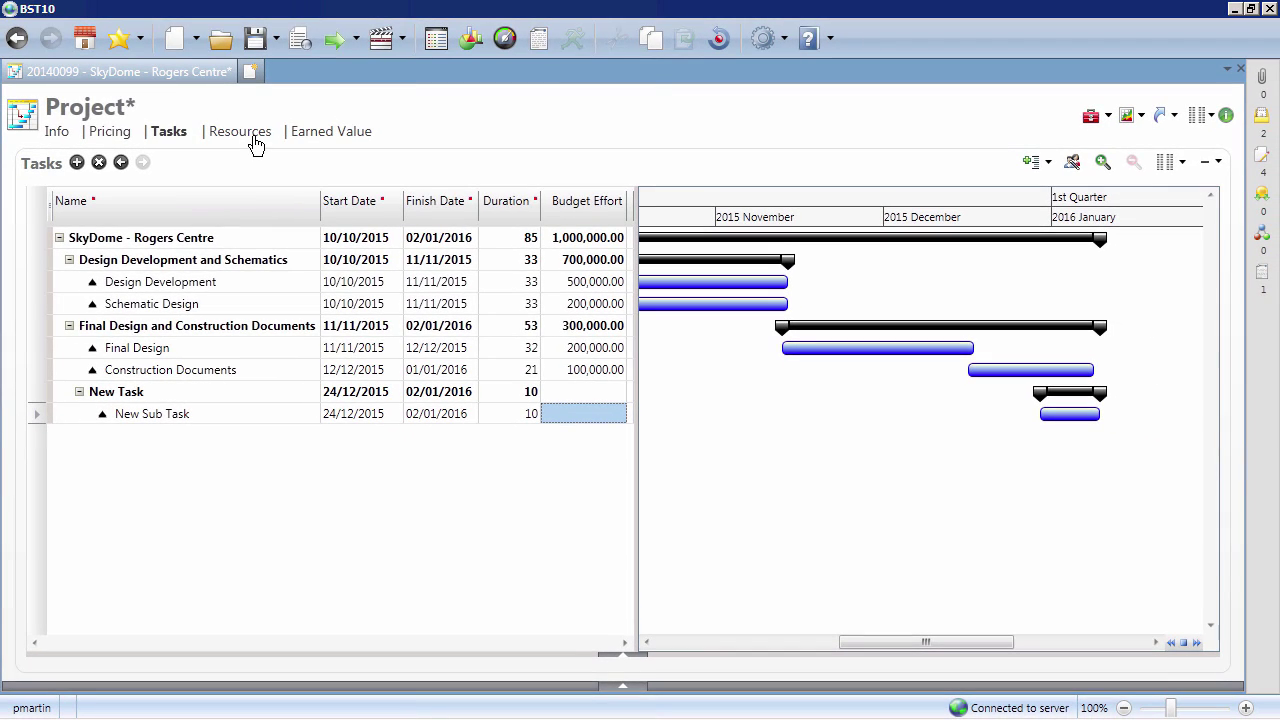
Launch the Resource Assistant from the project's Resources page
{"action": "left_click", "coordinate": [257, 140]}
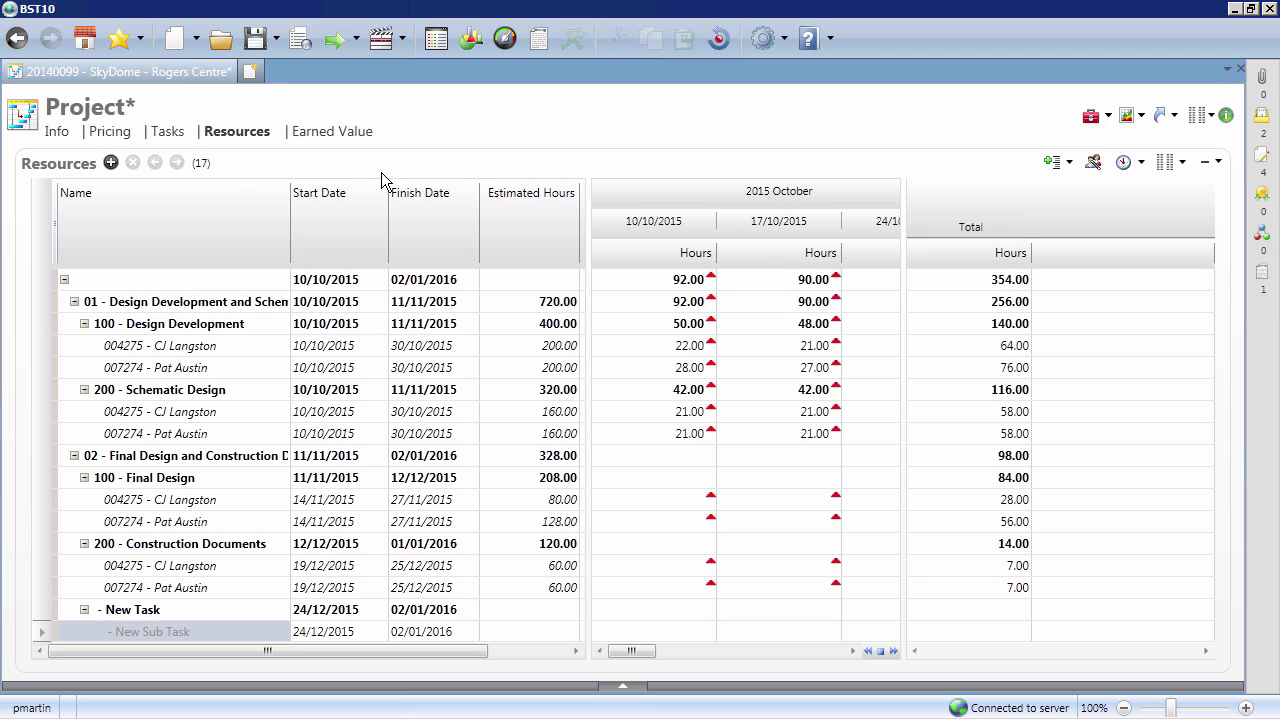
{"action": "left_click", "coordinate": [1093, 163]}
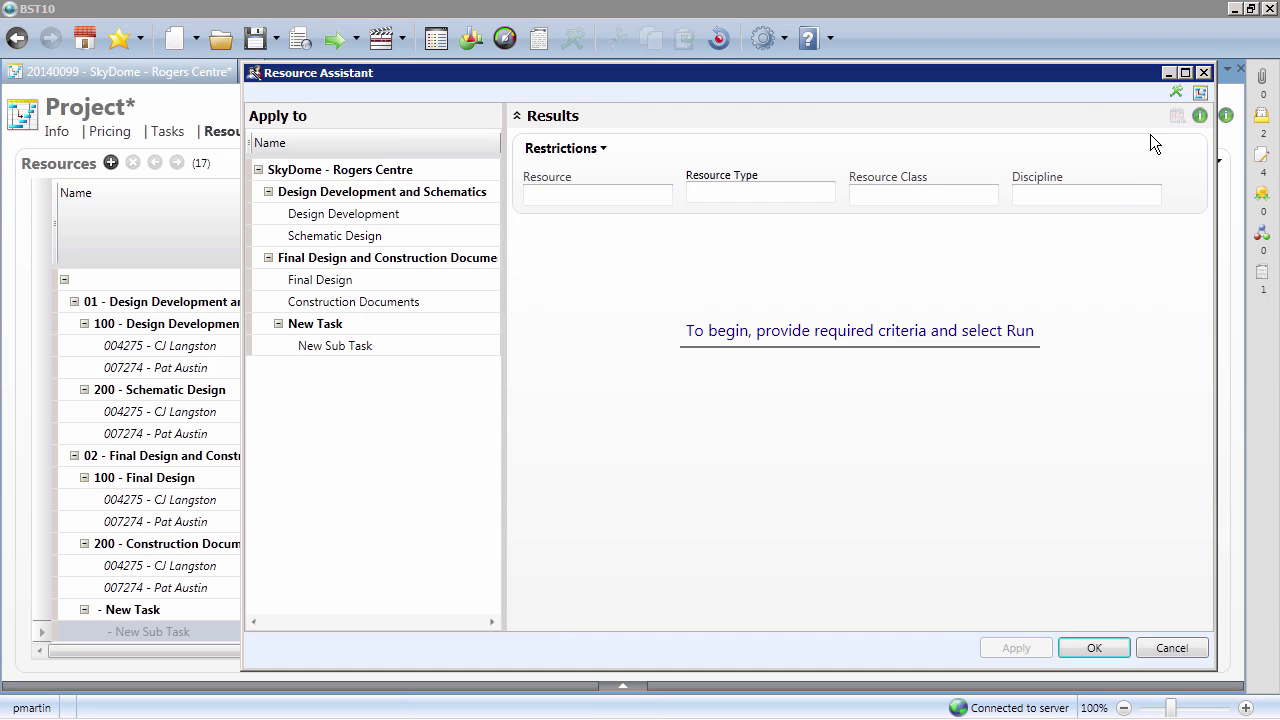
Find 63 - Senior Designer resources and show their weekly availability
{"action": "left_click", "coordinate": [1096, 194]}
{"action": "type", "text": "63"}
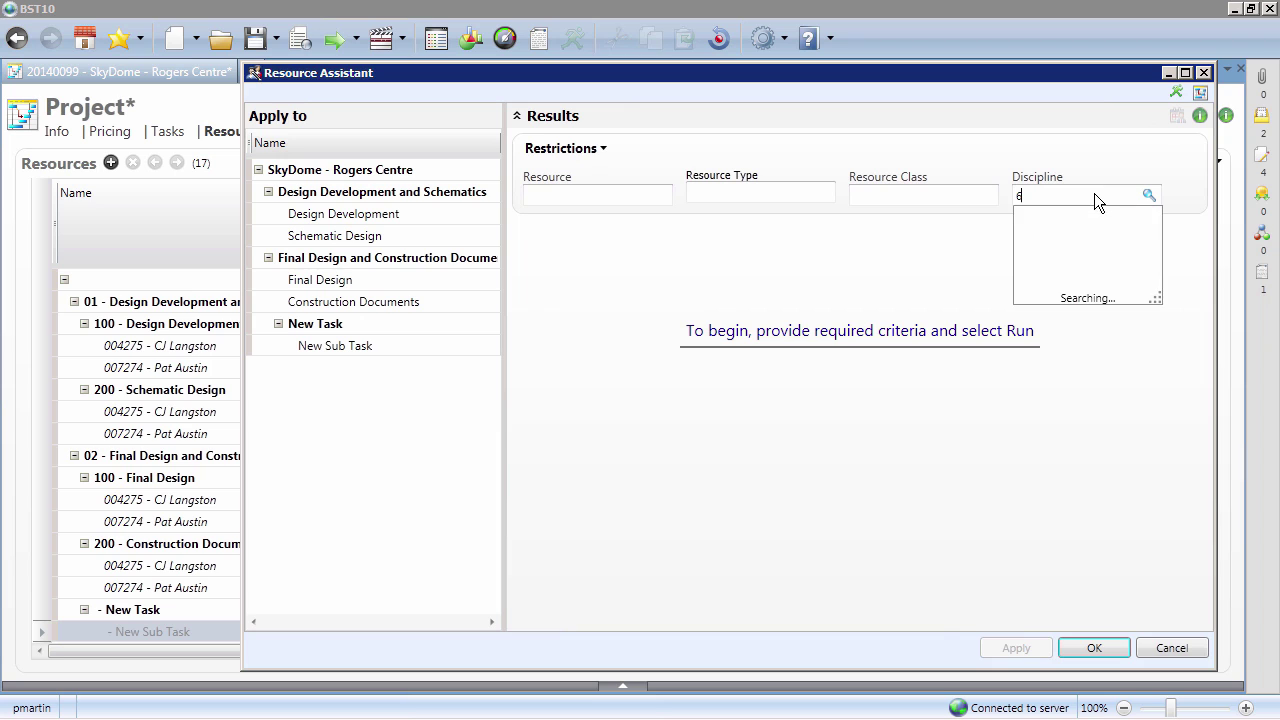
{"action": "key", "text": "Return"}
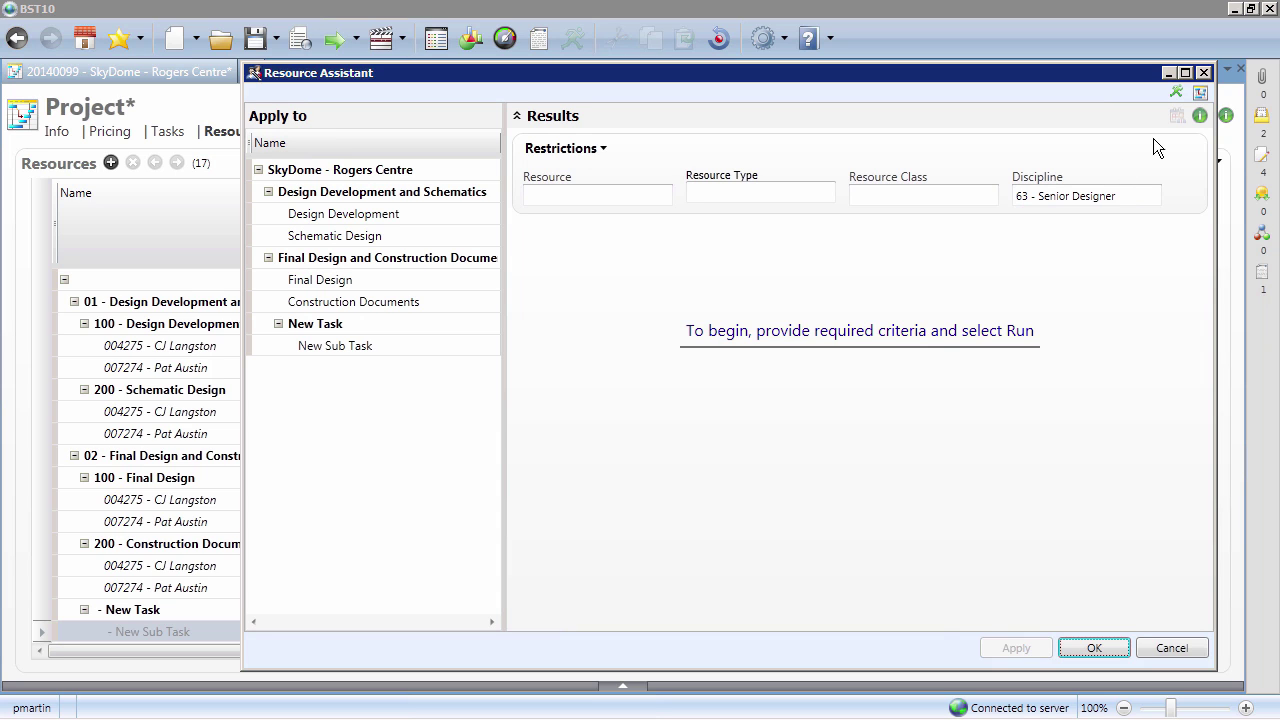
{"action": "left_click", "coordinate": [1177, 90]}
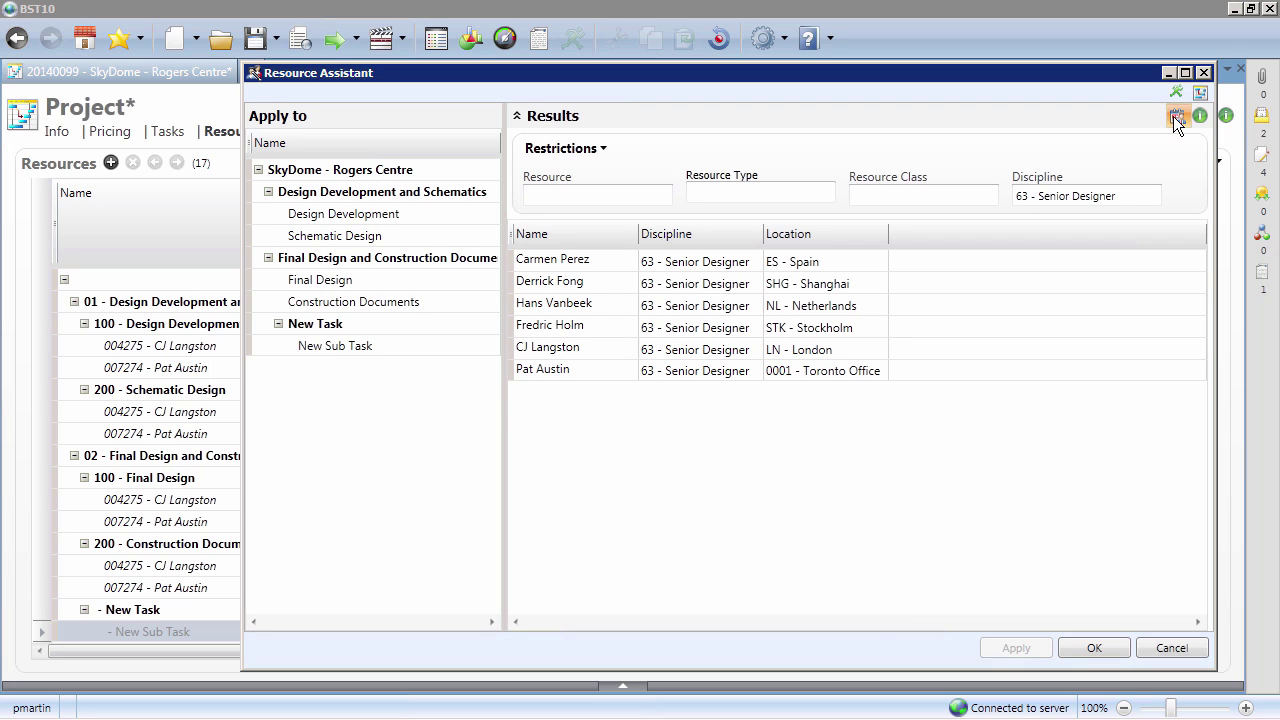
{"action": "left_click", "coordinate": [1174, 116]}
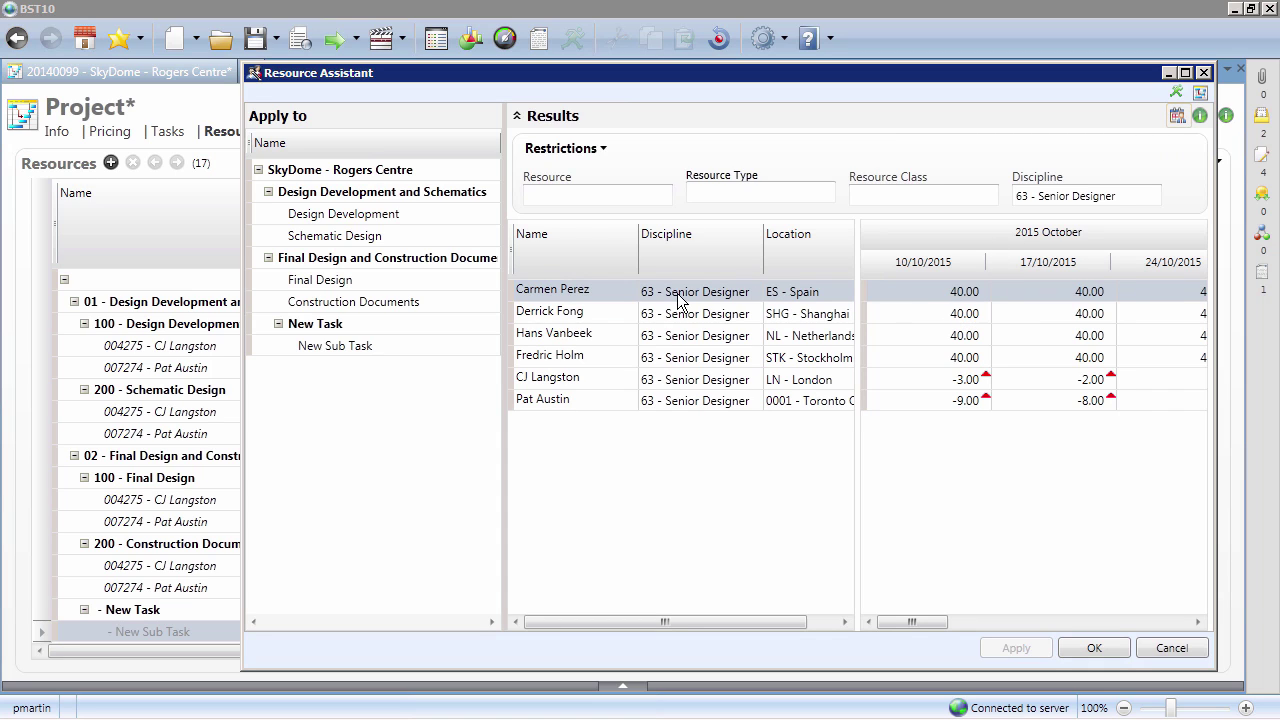
Assign a chosen Senior Designer to Construction Documents and close the assistant
{"action": "left_click", "coordinate": [277, 305]}
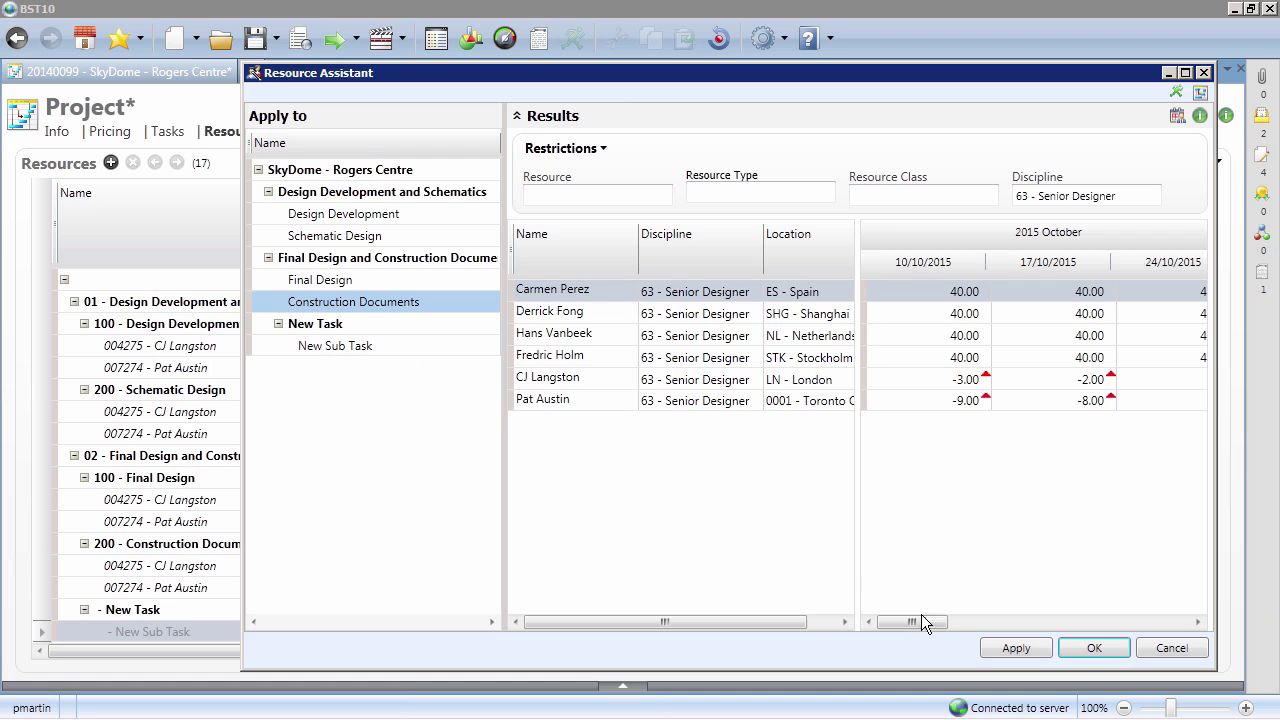
{"action": "left_click", "coordinate": [993, 647]}
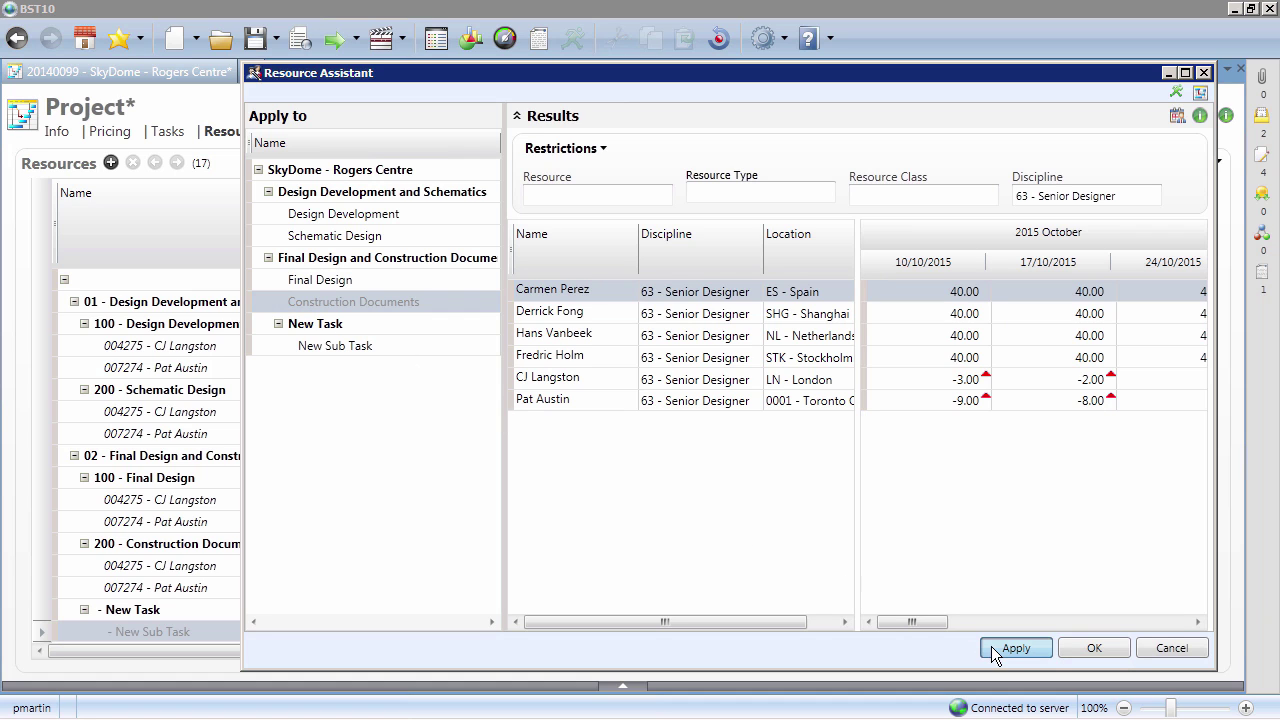
{"action": "left_click", "coordinate": [1091, 648]}
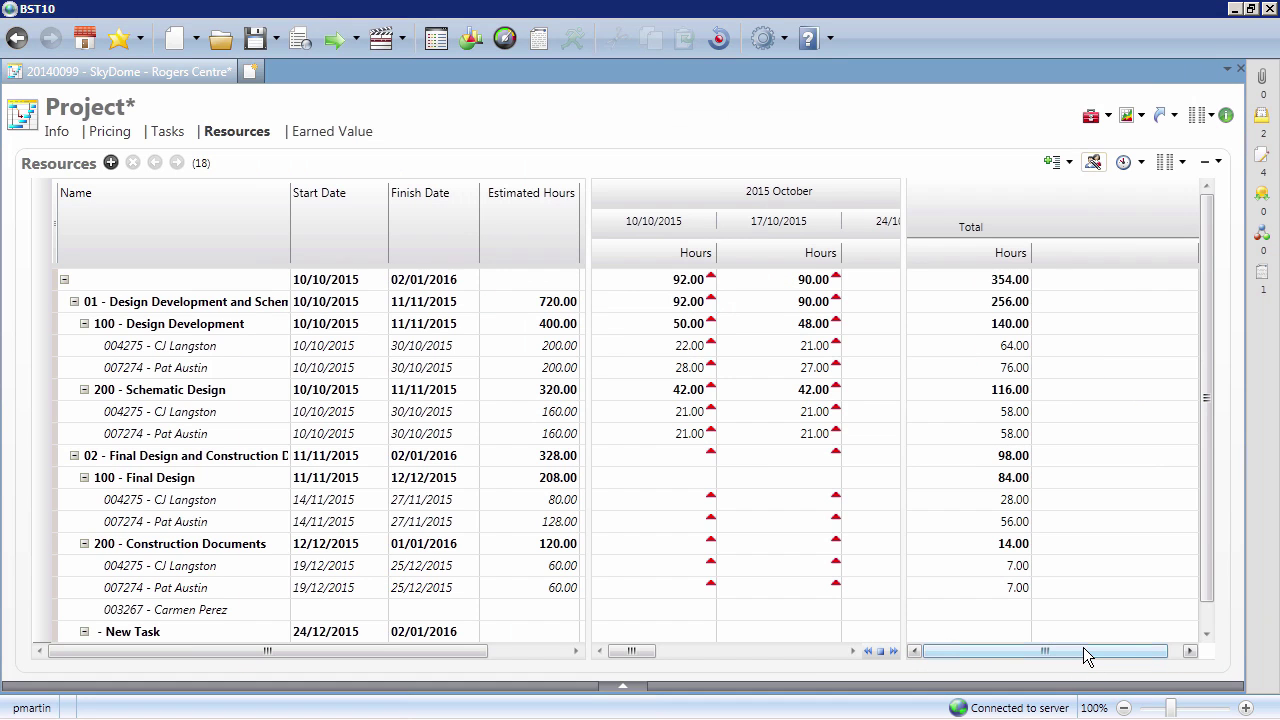
Enter 20 hours for the new Senior Designer in the 17/10/2015 week
{"action": "left_click", "coordinate": [804, 611]}
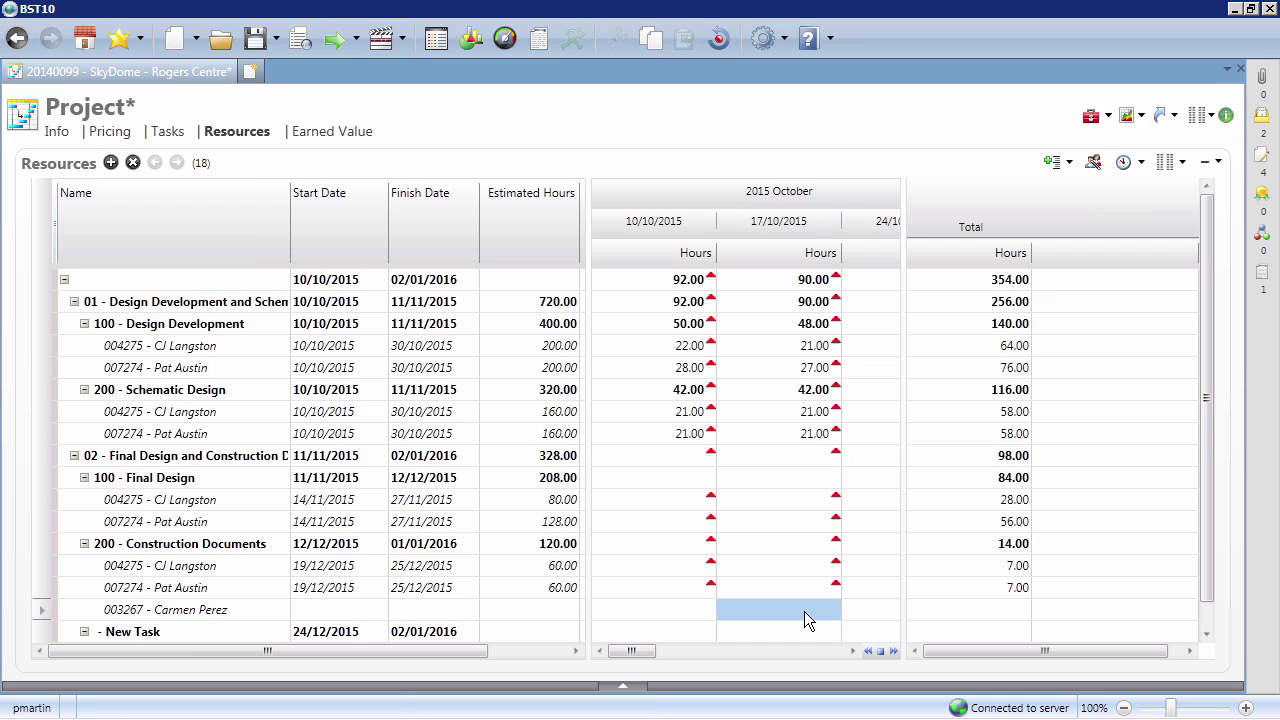
{"action": "type", "text": "20"}
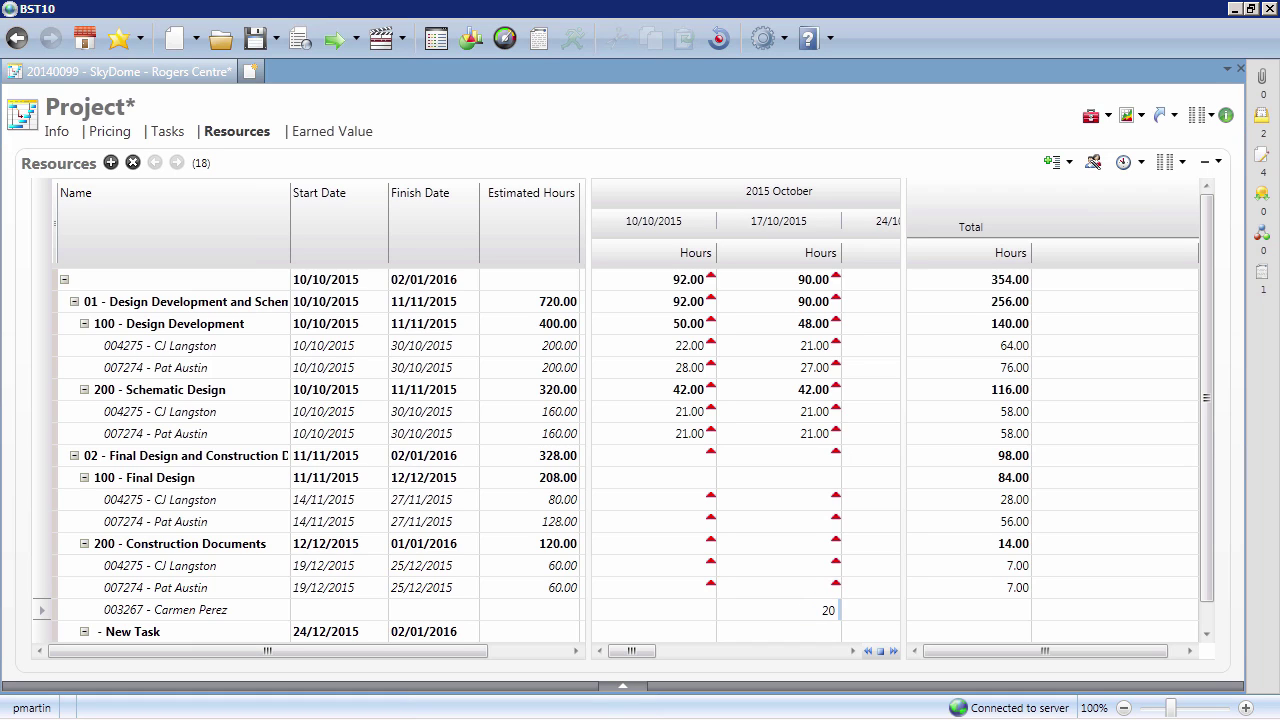
{"action": "key", "text": "Tab"}
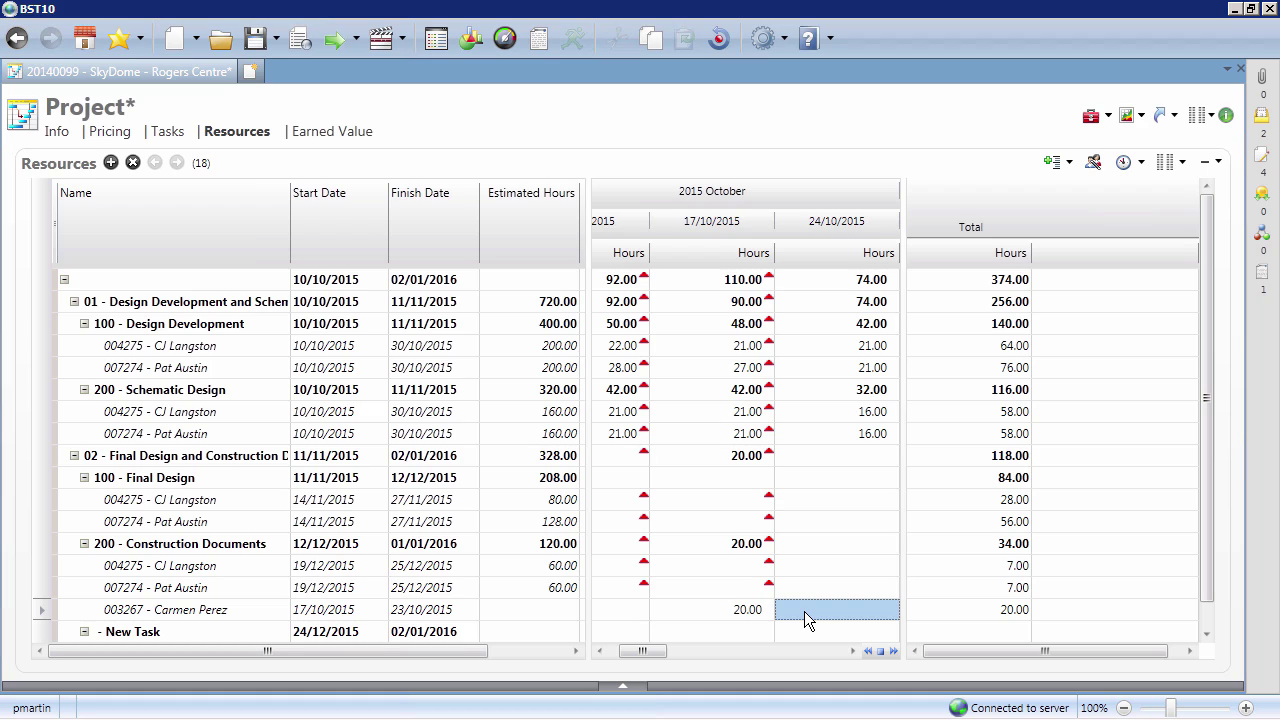
Choose Submit from the toolbar's Submit dropdown
{"action": "left_click", "coordinate": [357, 44]}
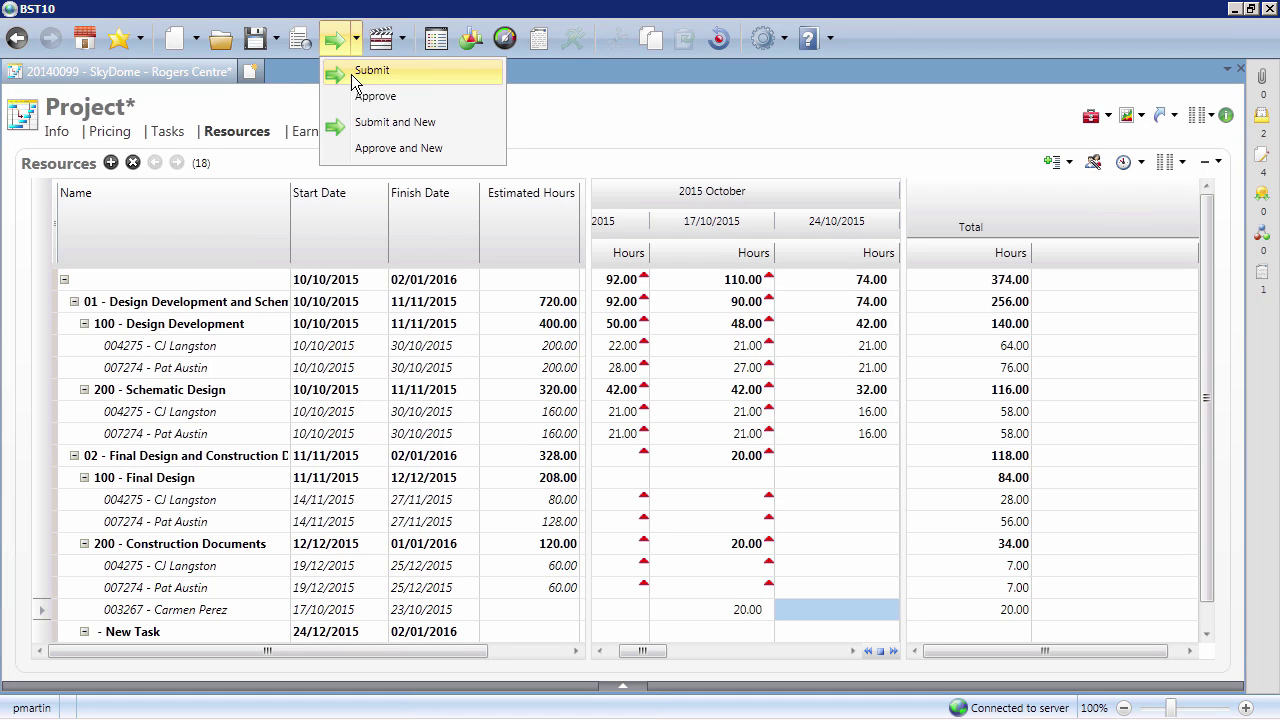
{"action": "left_click", "coordinate": [351, 74]}
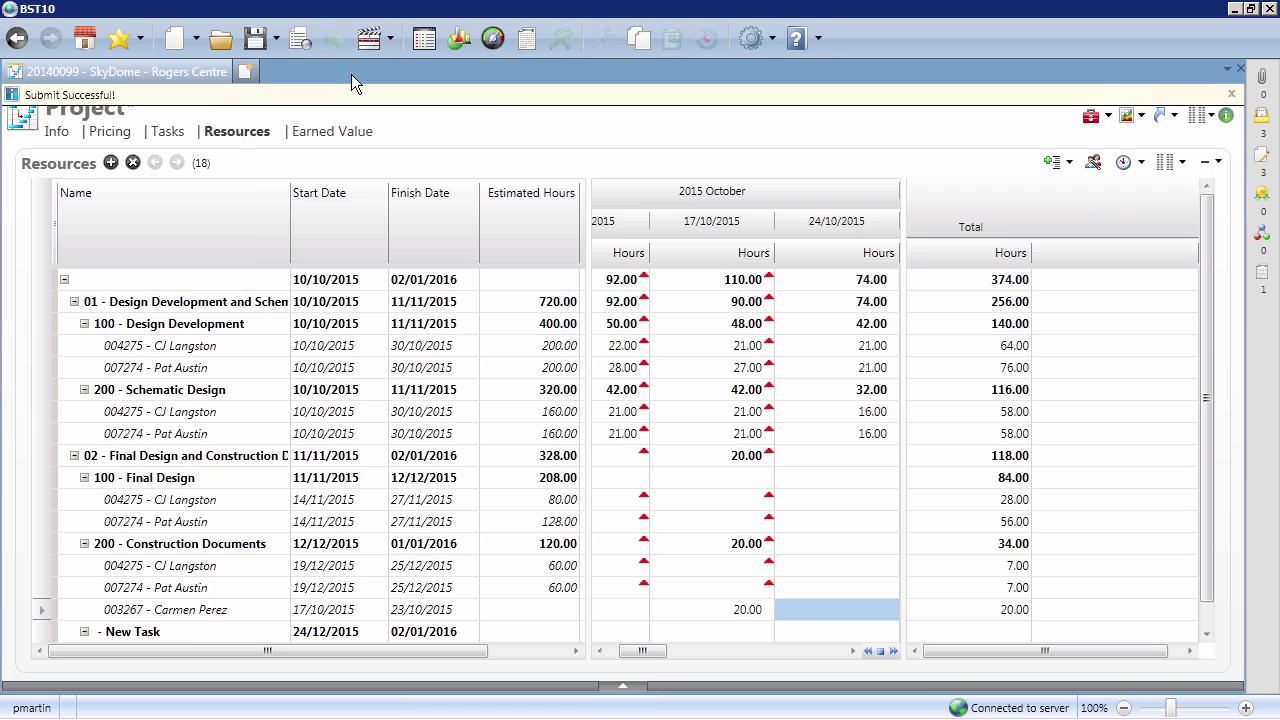